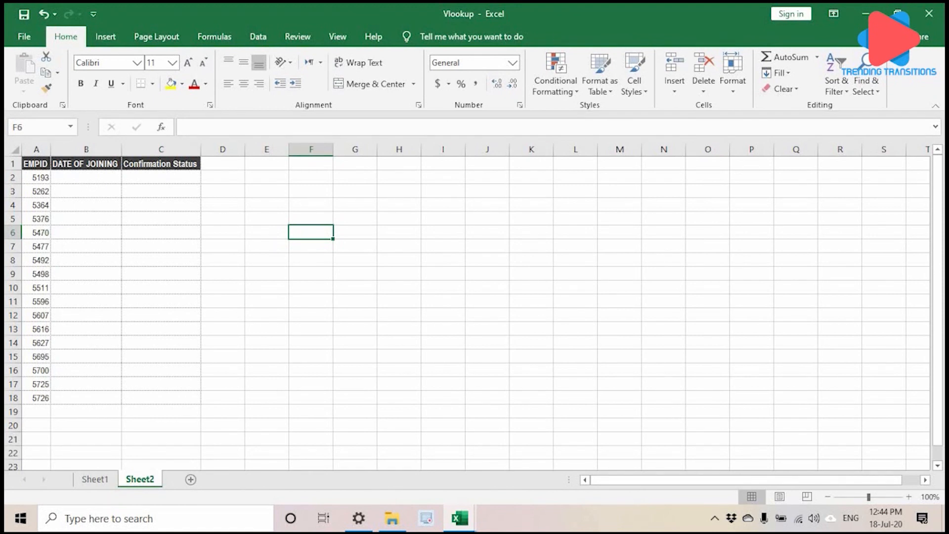
Begin a VLOOKUP formula in cell B2 under DATE OF JOINING, with A2 as the lookup value.
left_click(103, 175)
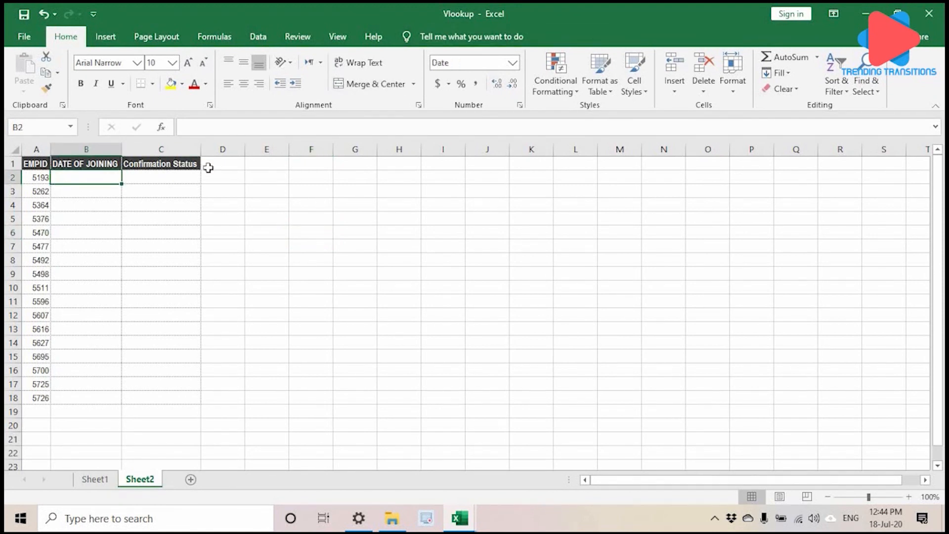
type("=")
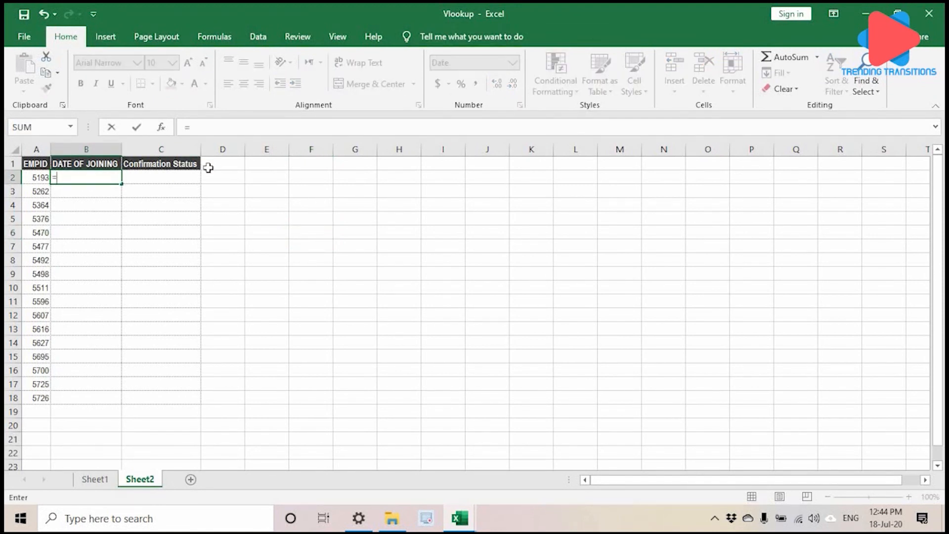
type("VLOOKUP(")
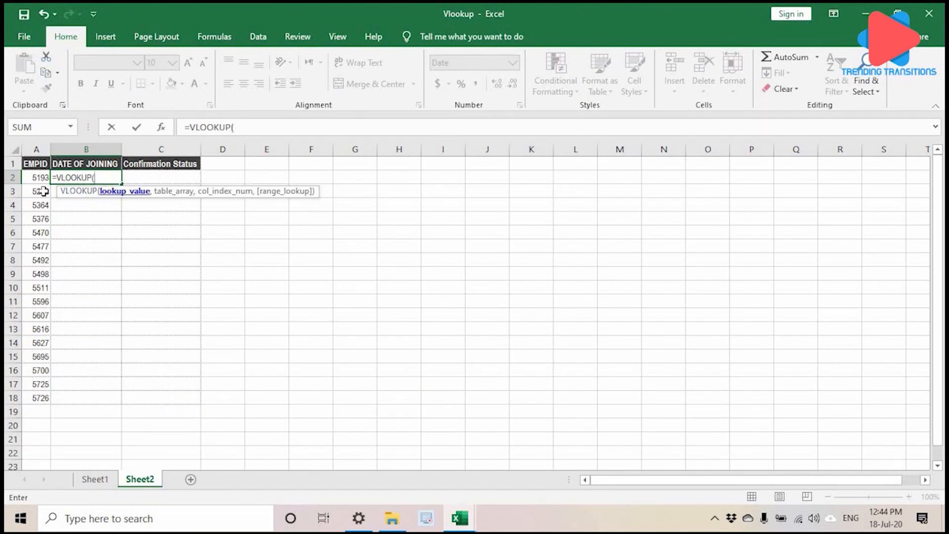
left_click(39, 177)
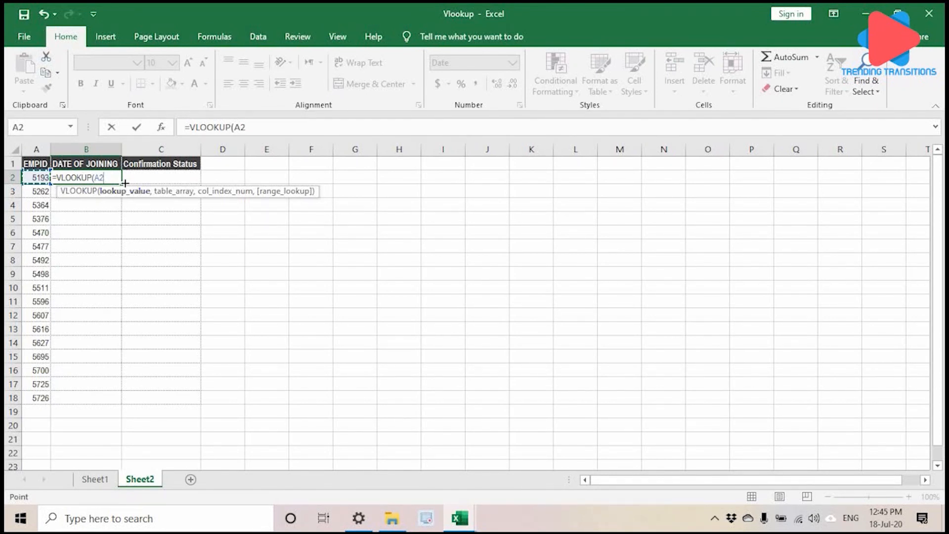
type(",")
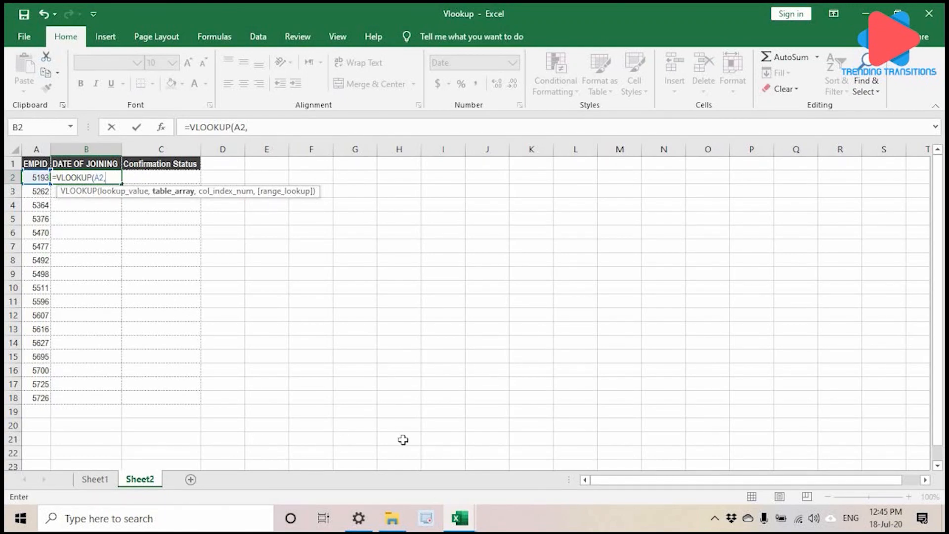
Set the formula's table array to columns E:J of Sheet1 in the MASTER SHEET workbook.
mouse_move(460, 524)
left_click(381, 482)
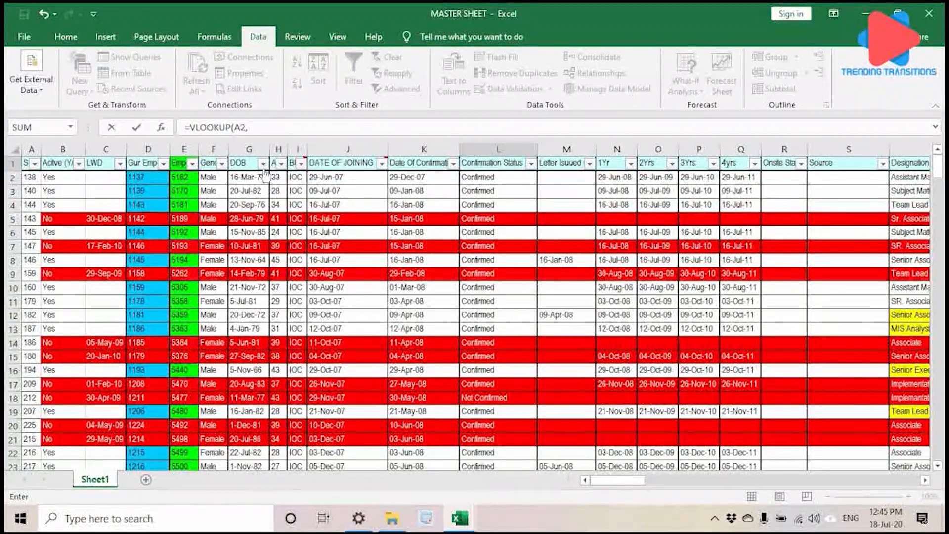
left_click_drag(184, 149, 320, 151)
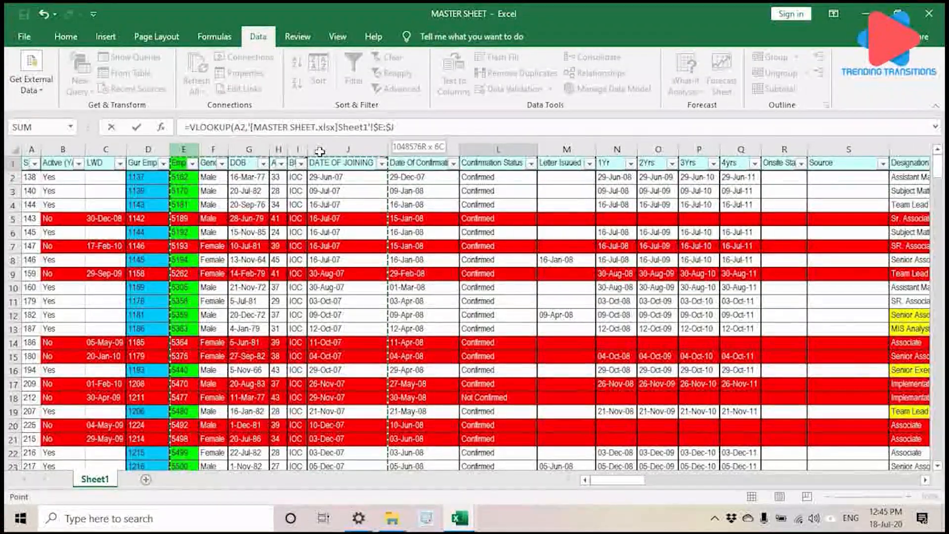
left_click_drag(320, 151, 328, 157)
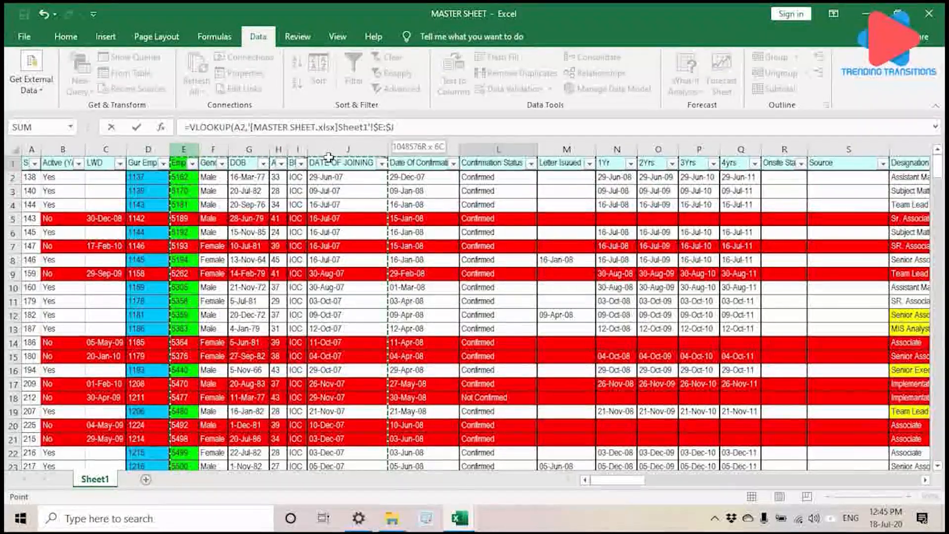
Complete the B2 formula with column index 6 and FALSE for exact match, and fill it down to B18.
left_click(404, 126)
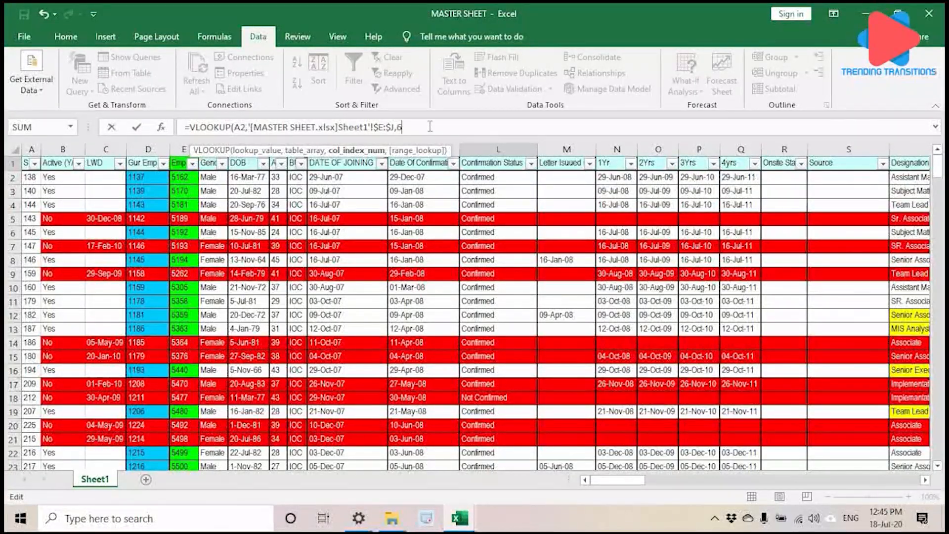
type(",6,")
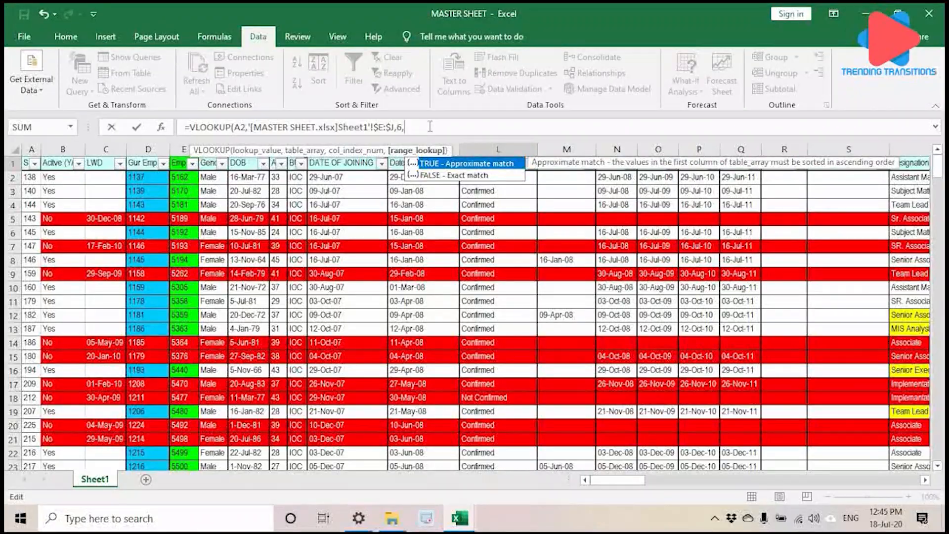
left_click(466, 175)
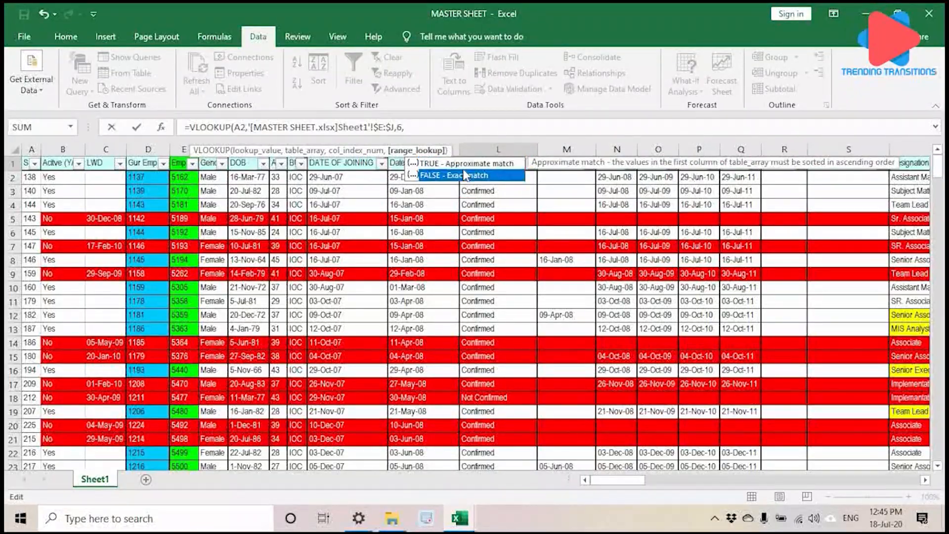
double_click(466, 175)
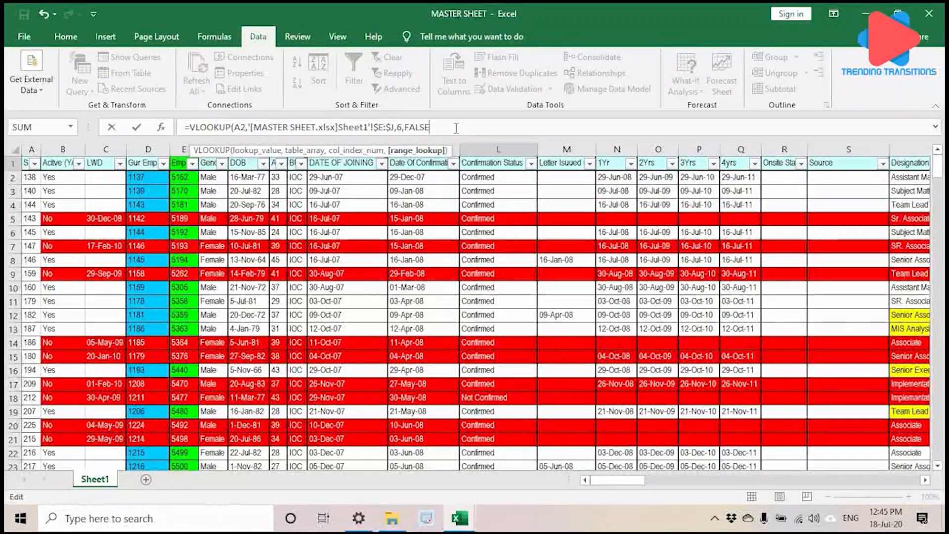
type(")")
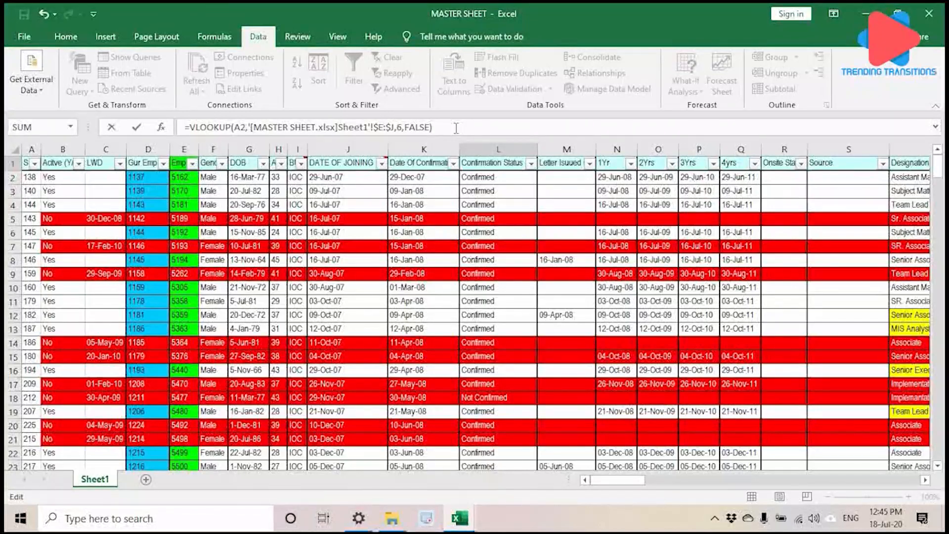
key("Return")
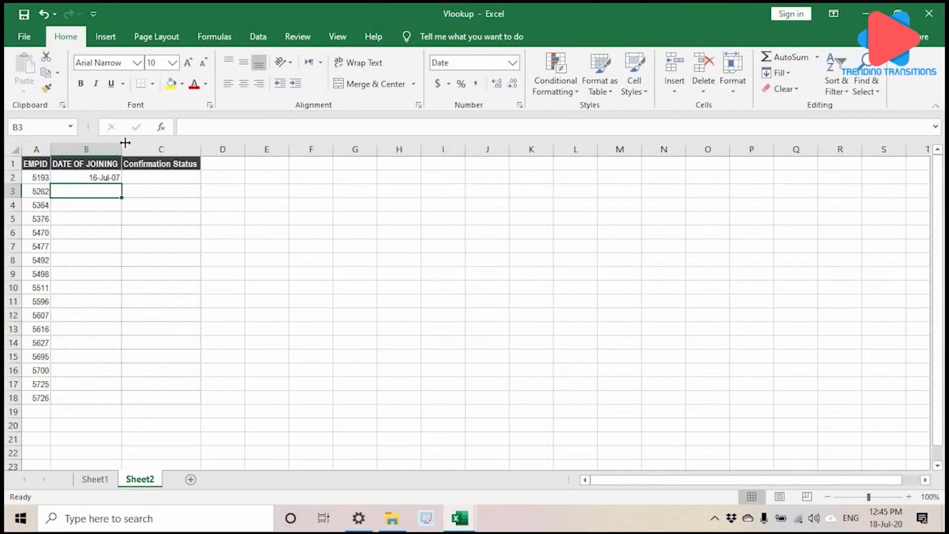
left_click(117, 181)
left_click_drag(111, 316, 114, 401)
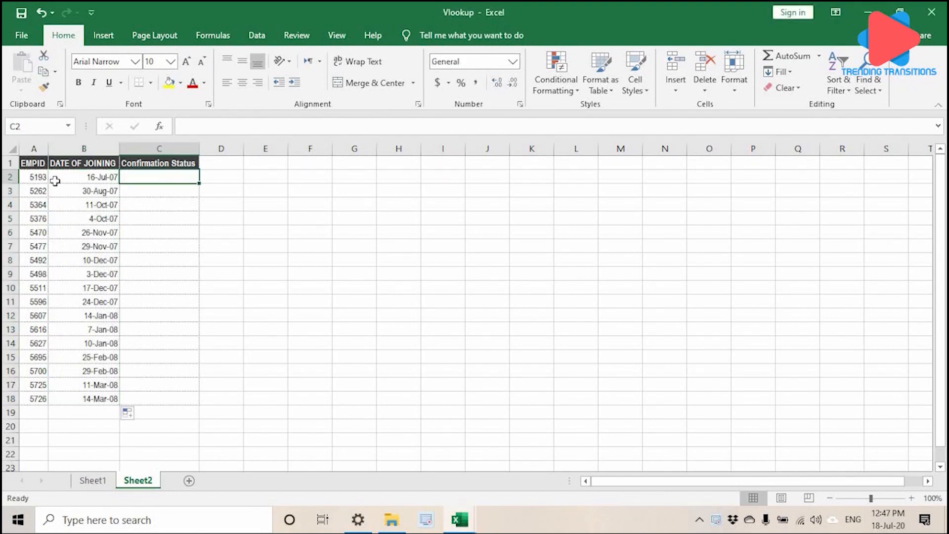
Begin a VLOOKUP formula in cell C2 under Confirmation Status, with A2 as the lookup value.
left_click_drag(39, 177, 35, 413)
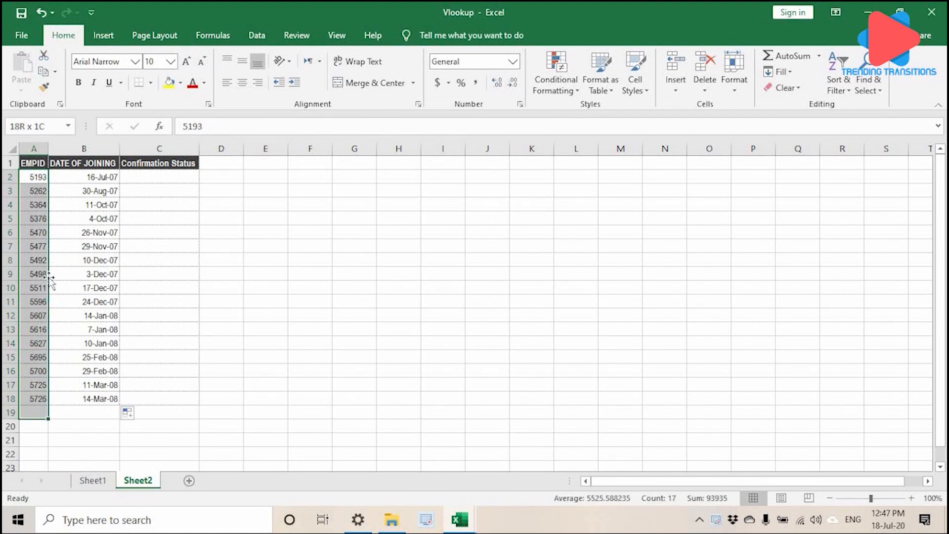
left_click(151, 174)
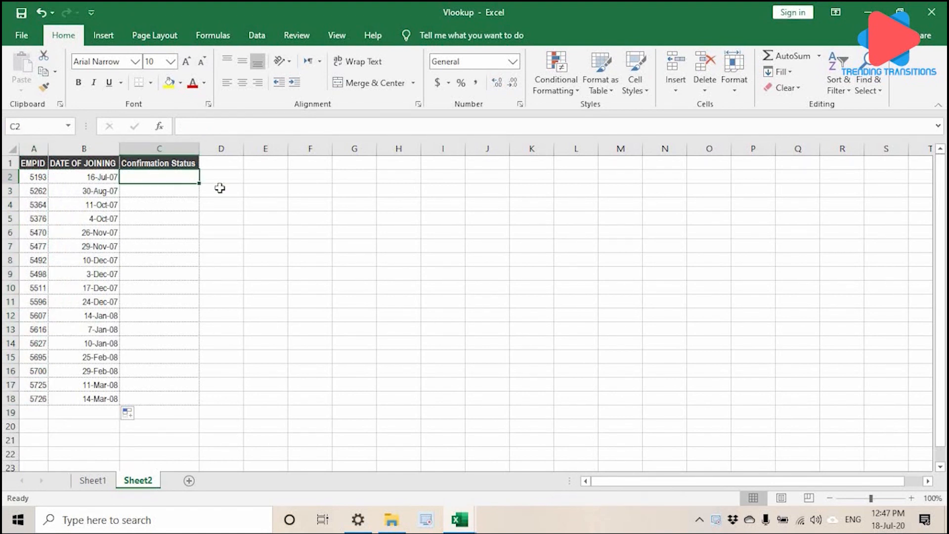
type("=")
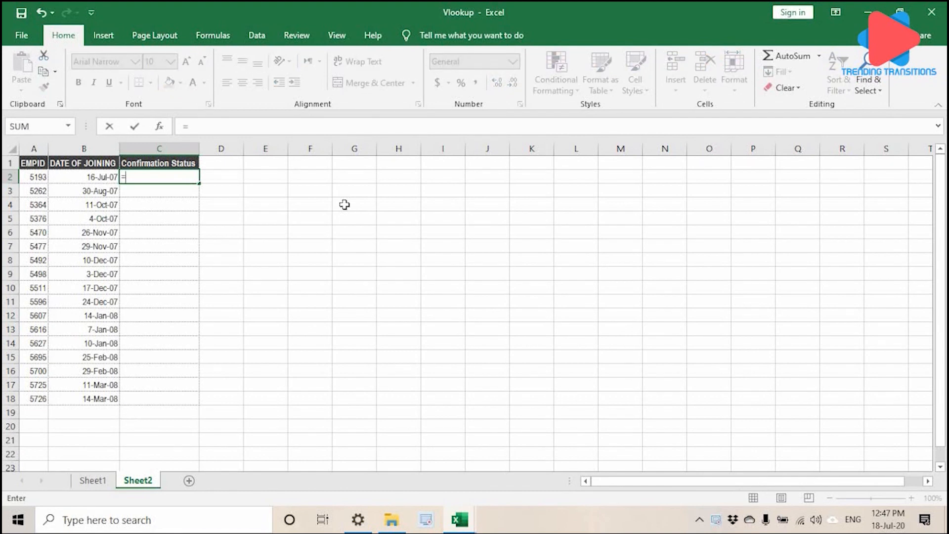
type("VLOOKUP(")
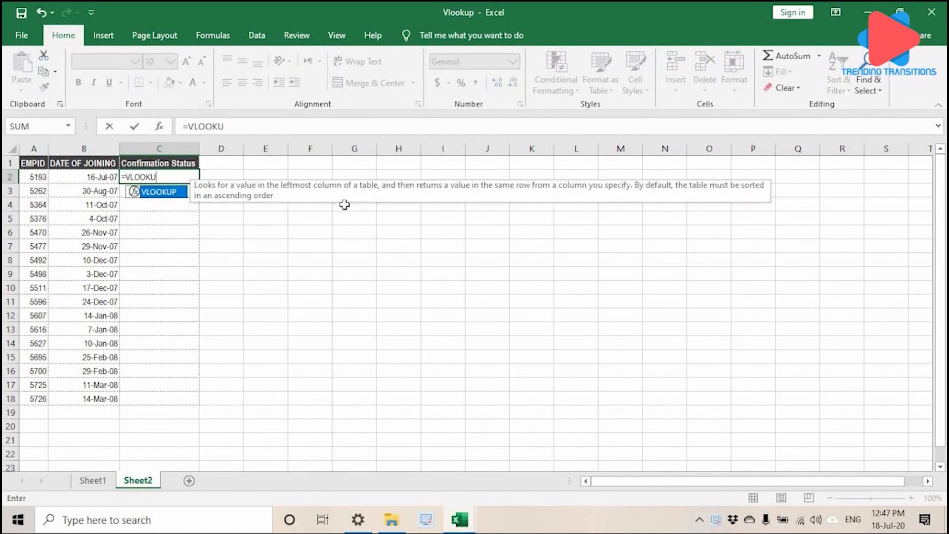
key("Left")
key("Left")
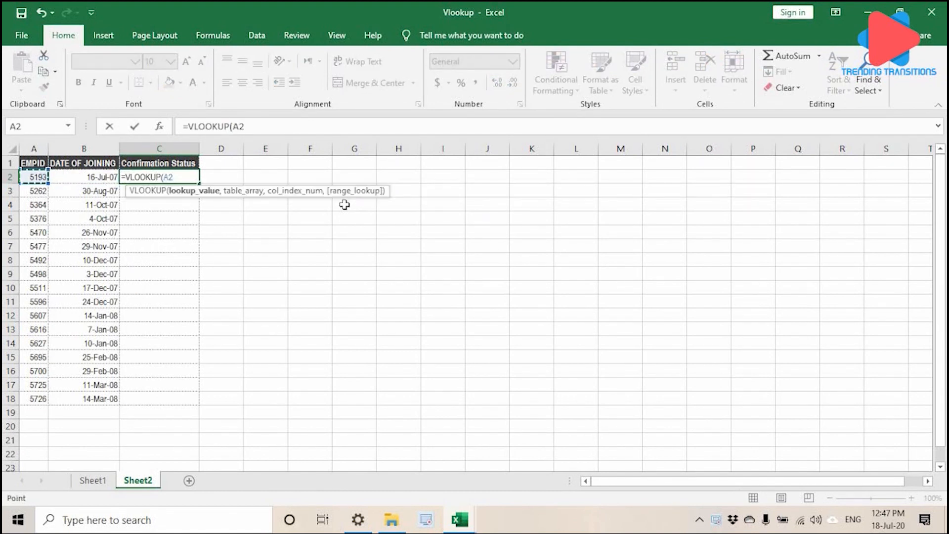
type(",")
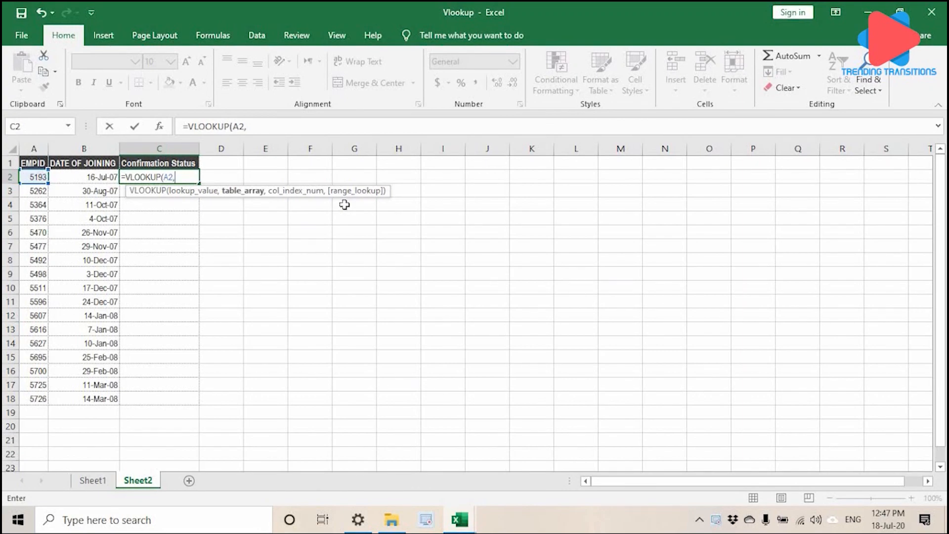
Set the Confirmation Status formula's table array to columns E:L of Sheet1 in the MASTER SHEET workbook.
mouse_move(459, 518)
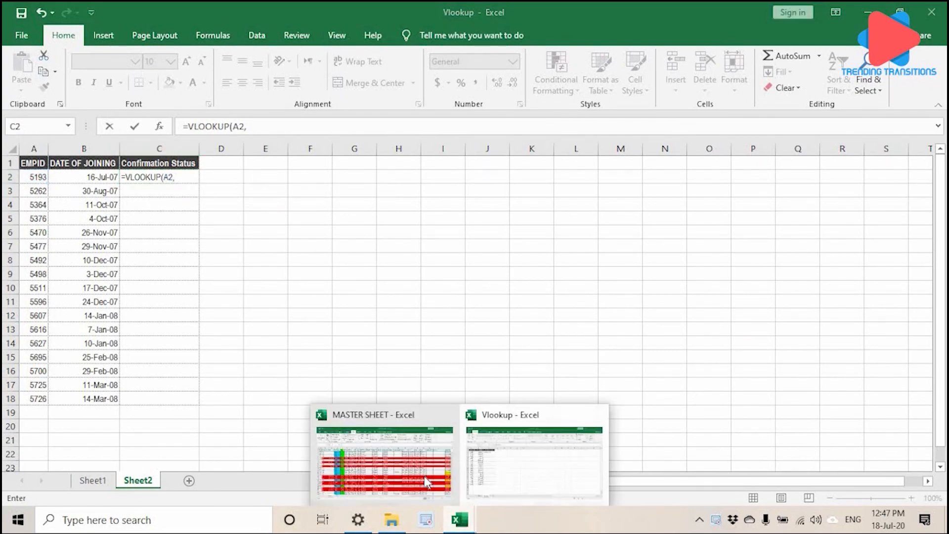
left_click(380, 457)
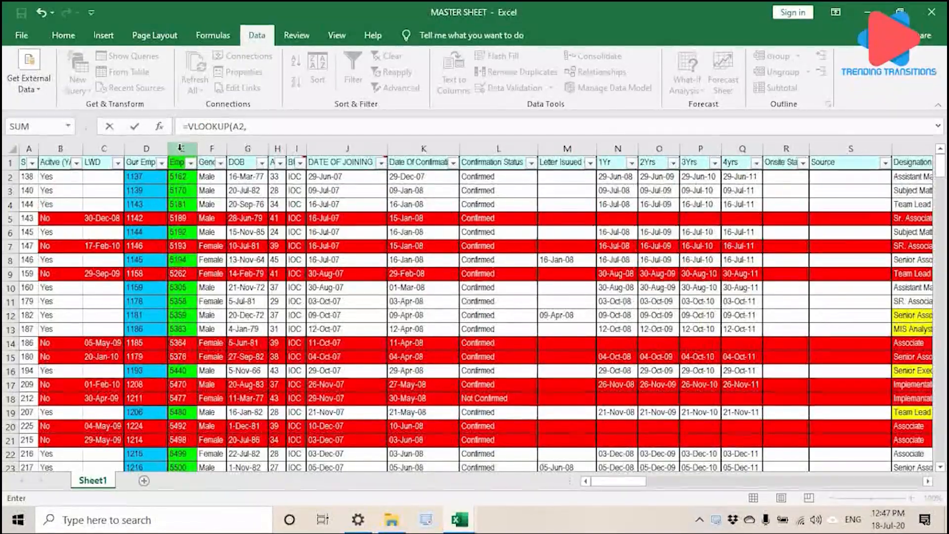
left_click(180, 147)
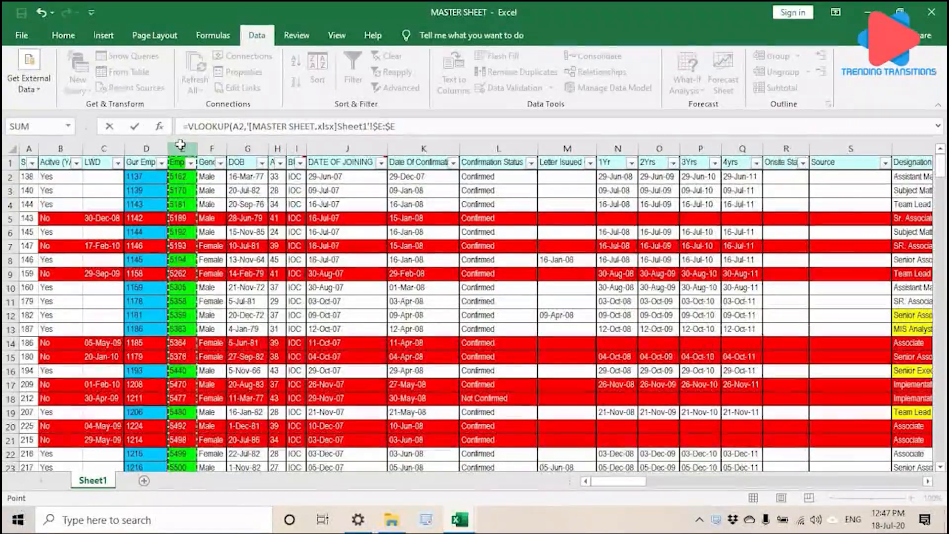
left_click_drag(210, 144, 481, 139)
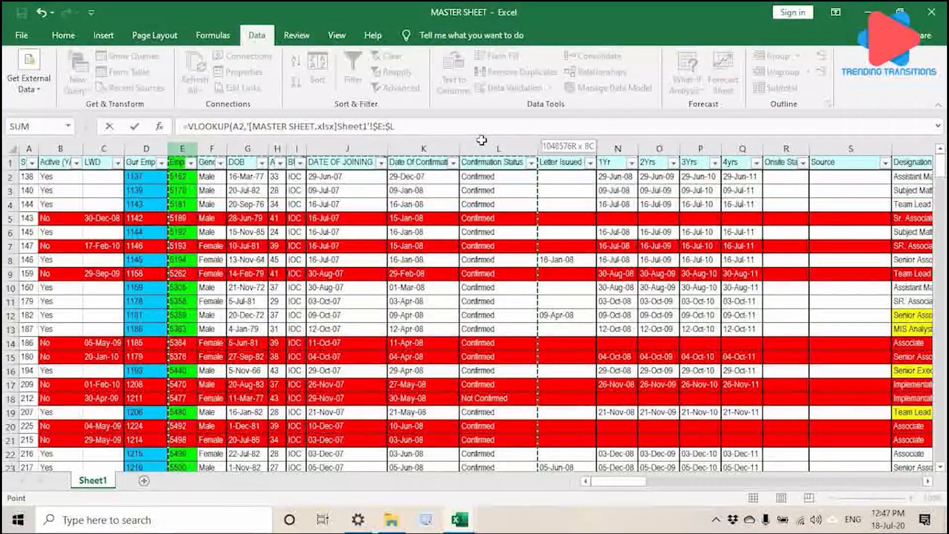
Complete the C2 formula with column index 8 and FALSE for exact match, and fill it down to C18.
left_click(448, 120)
type(",")
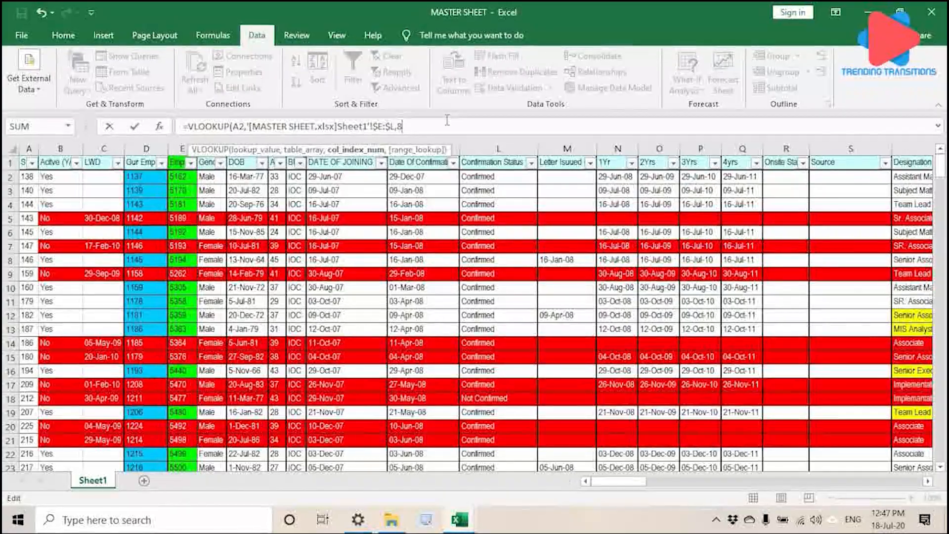
type("8,")
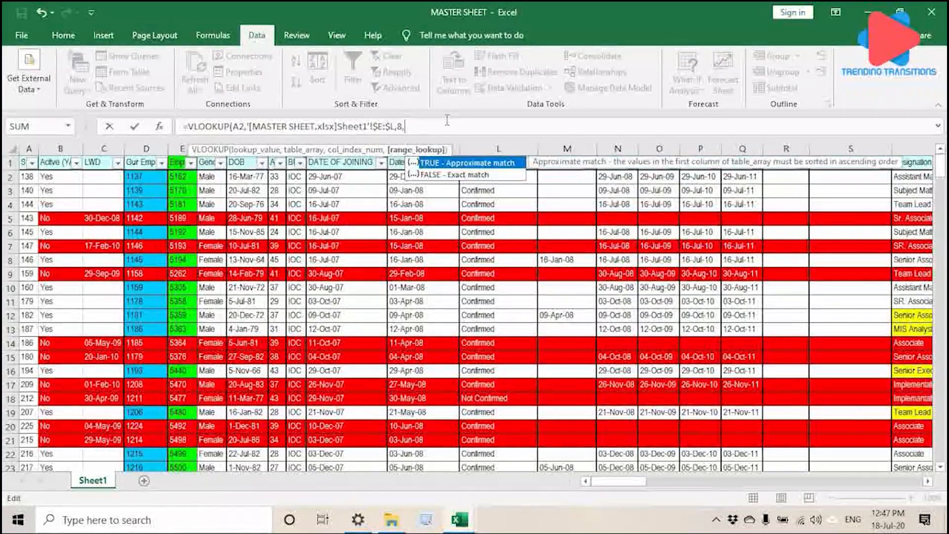
double_click(467, 174)
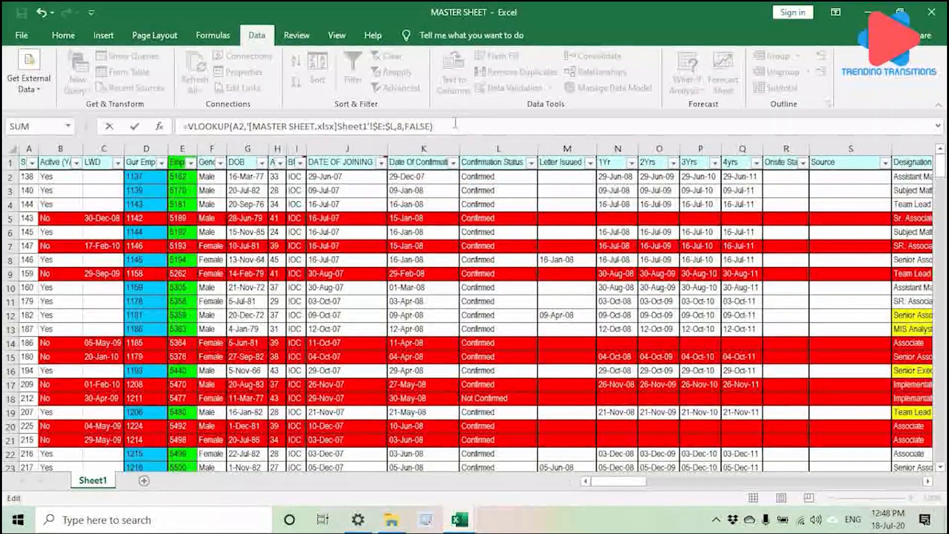
type(")")
key("Return")
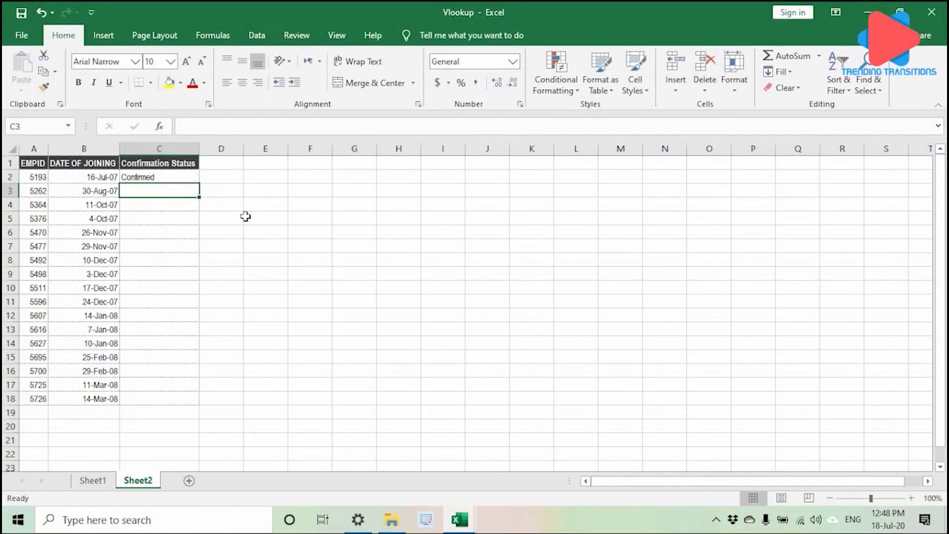
left_click(159, 177)
left_click_drag(199, 184, 200, 400)
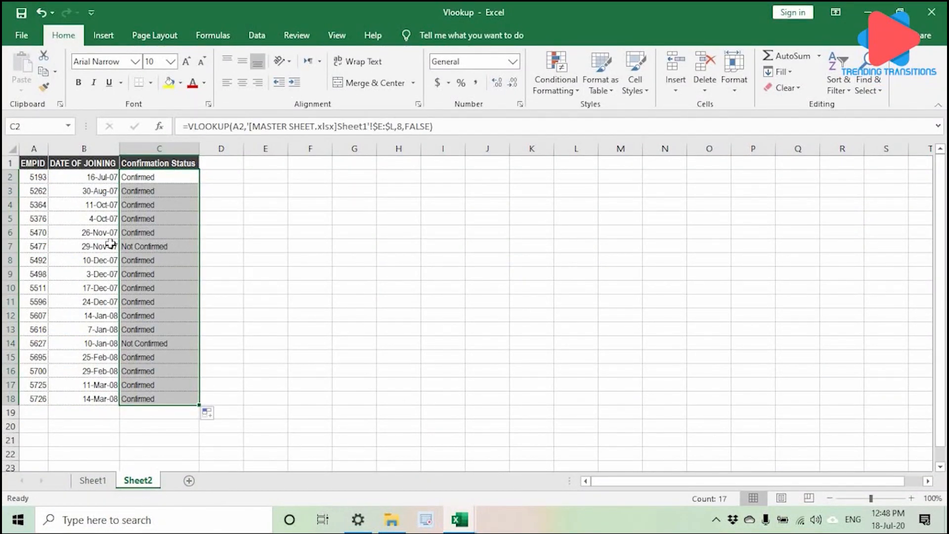
Highlight the two Not Confirmed rows, A7:C7 and A14:C14, with the yellow fill colour.
left_click_drag(174, 246, 34, 244)
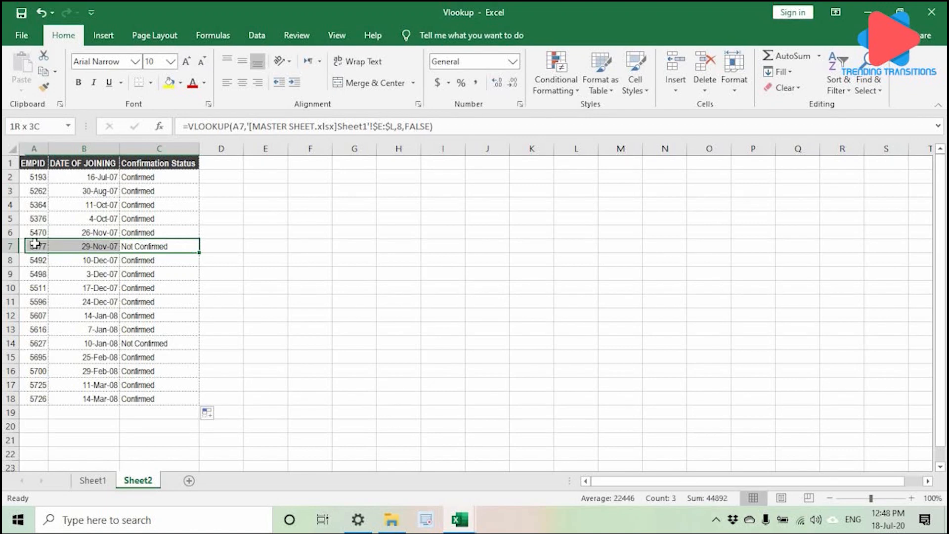
left_click(169, 82)
left_click_drag(132, 343, 34, 343)
left_click(169, 82)
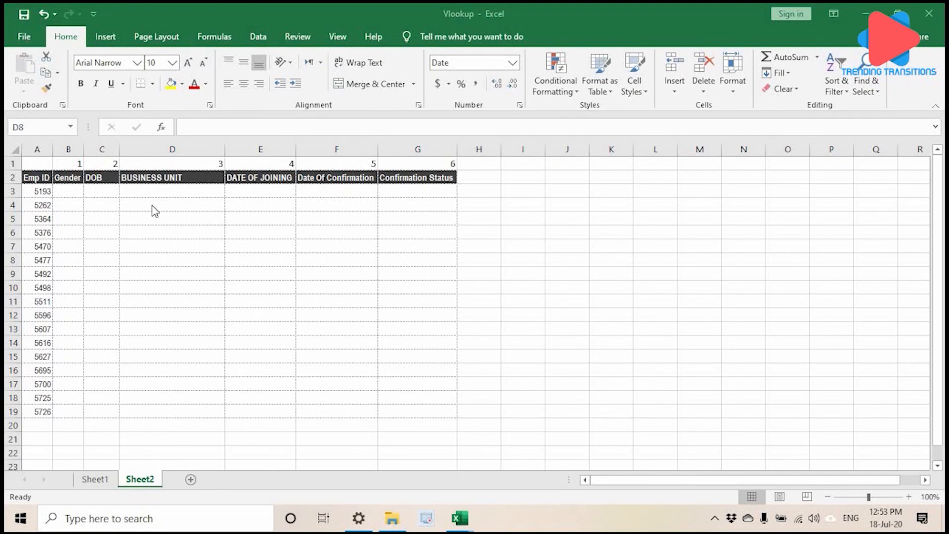
Widen the Gender column slightly and begin a VLOOKUP formula across B3:G3 with A3 as the lookup value.
left_click_drag(80, 145, 99, 145)
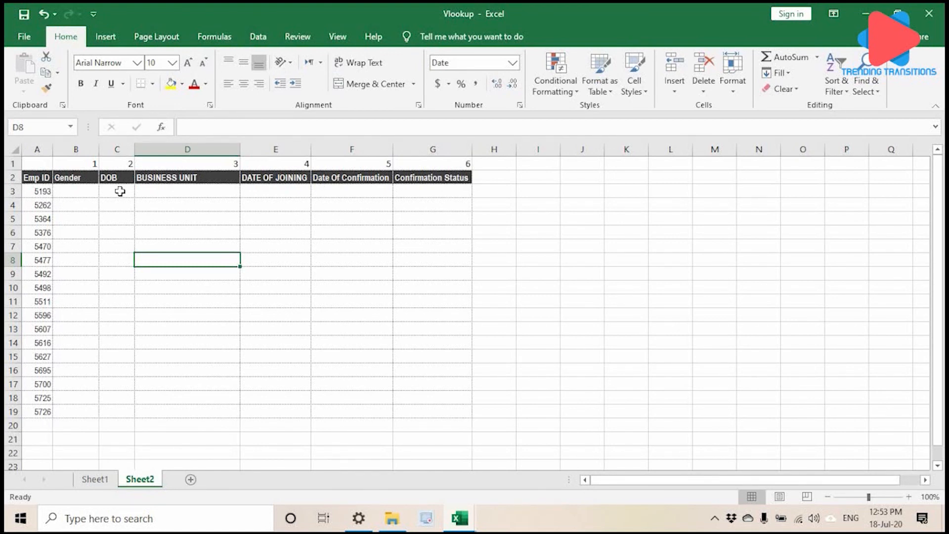
left_click(87, 191)
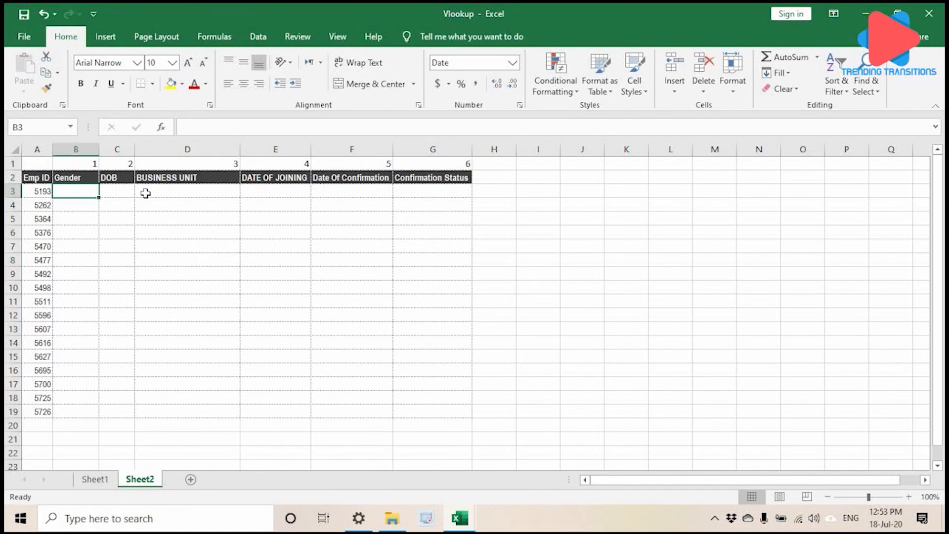
left_click_drag(78, 191, 447, 191)
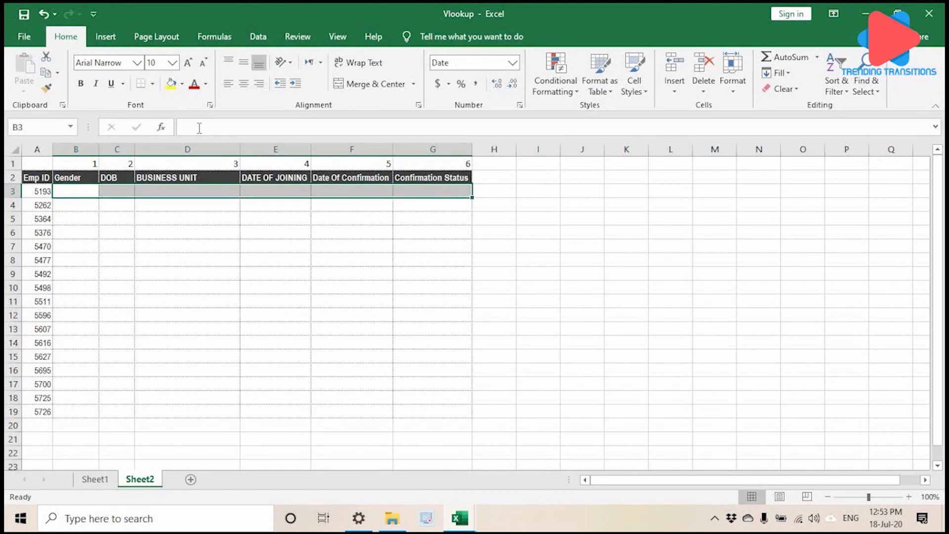
left_click(274, 127)
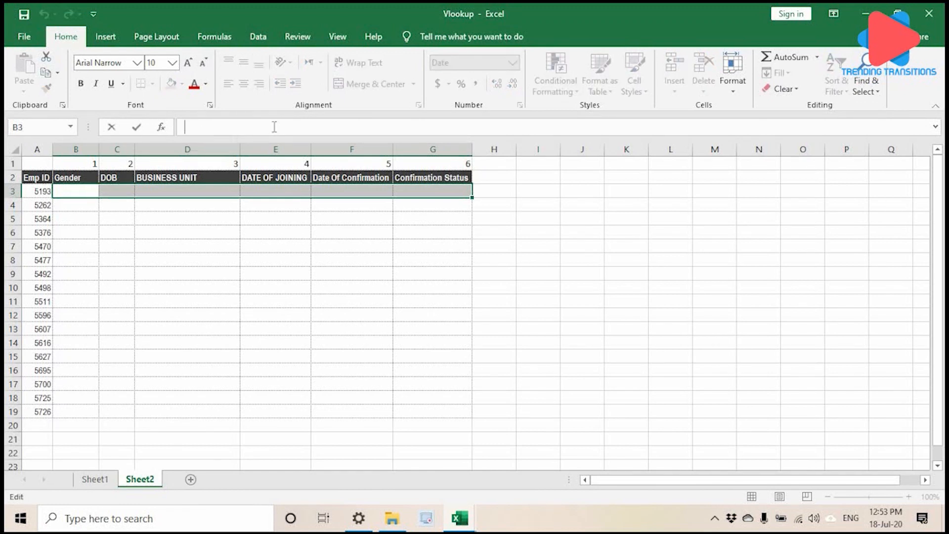
type("=VL")
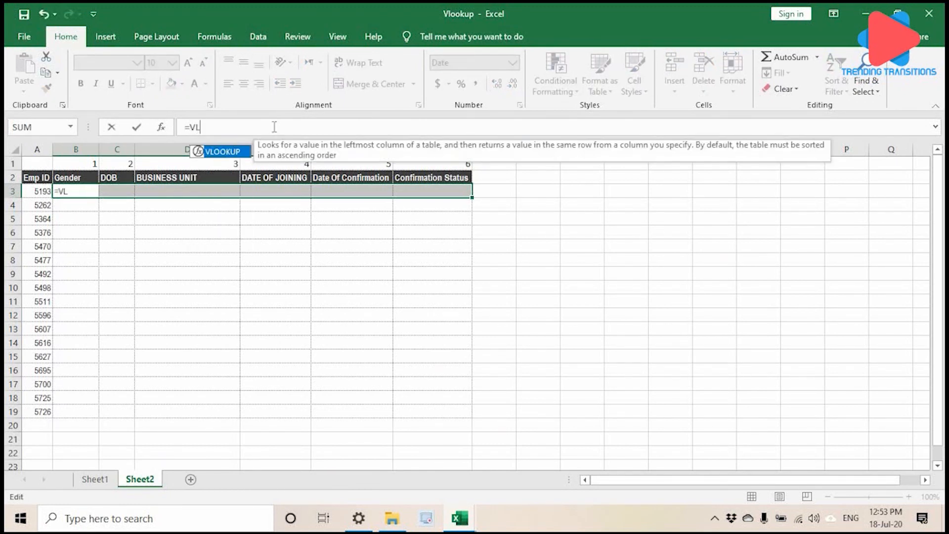
type("OOKUP(")
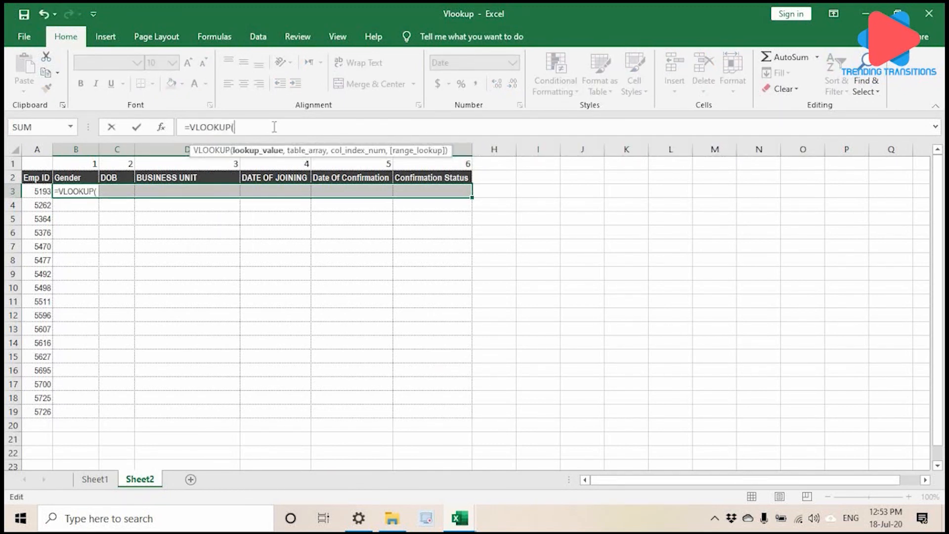
left_click(39, 191)
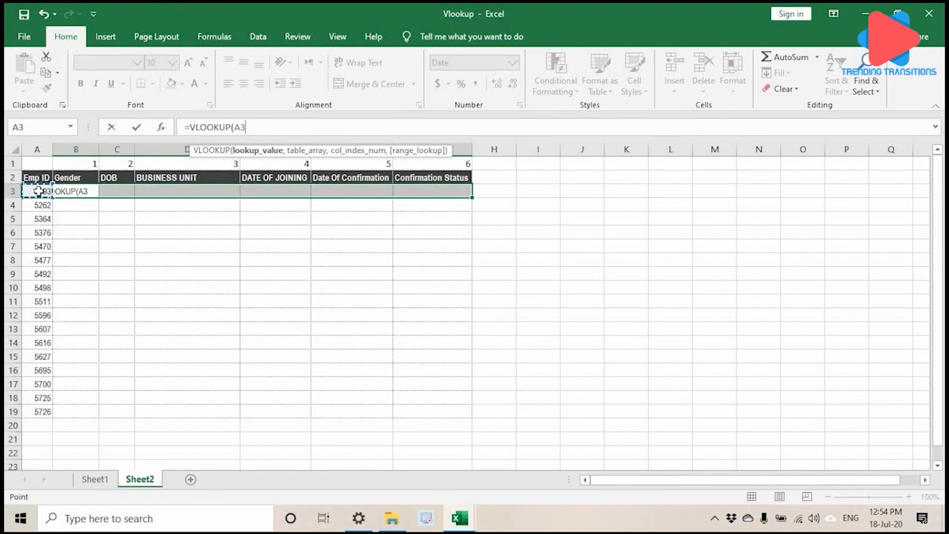
type(",")
Set the formula's table array to columns E:K of Sheet1 in the MASTER SHEET workbook.
mouse_move(461, 521)
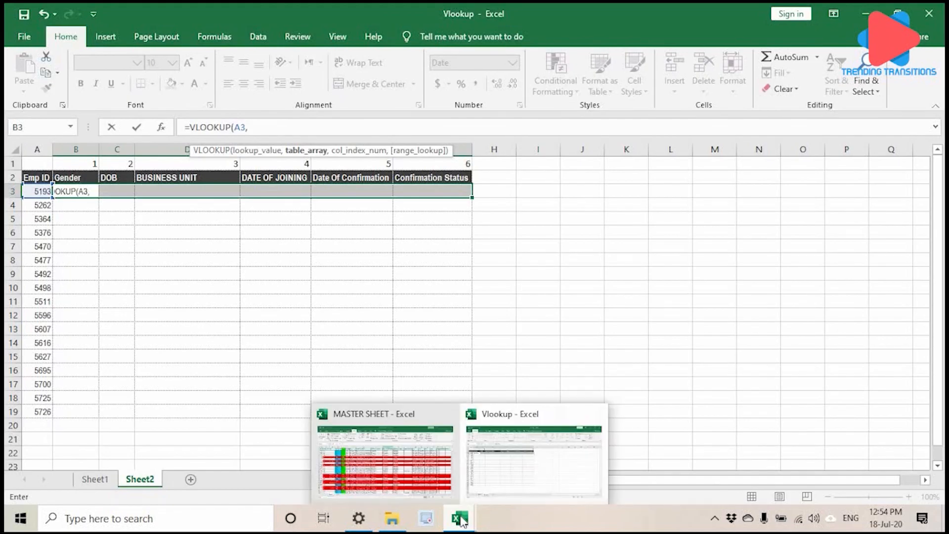
mouse_move(413, 478)
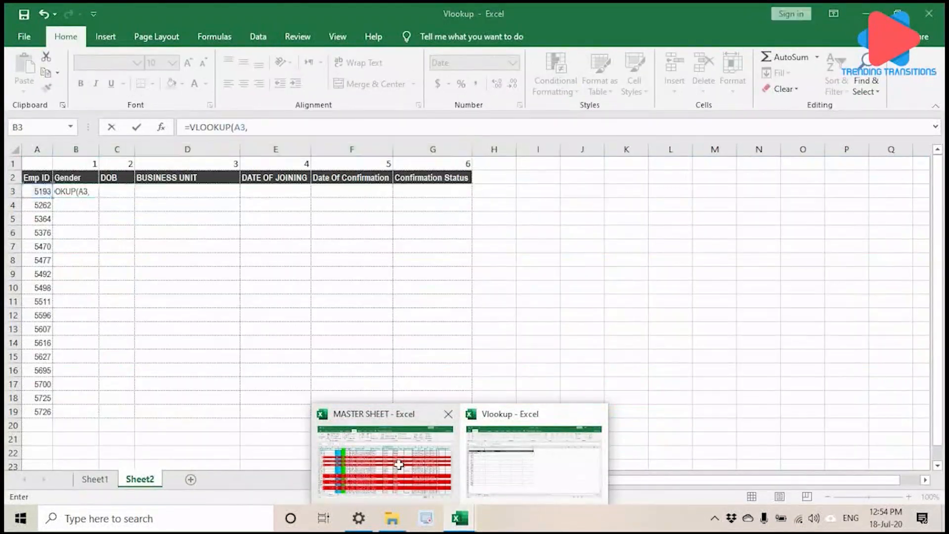
left_click(397, 462)
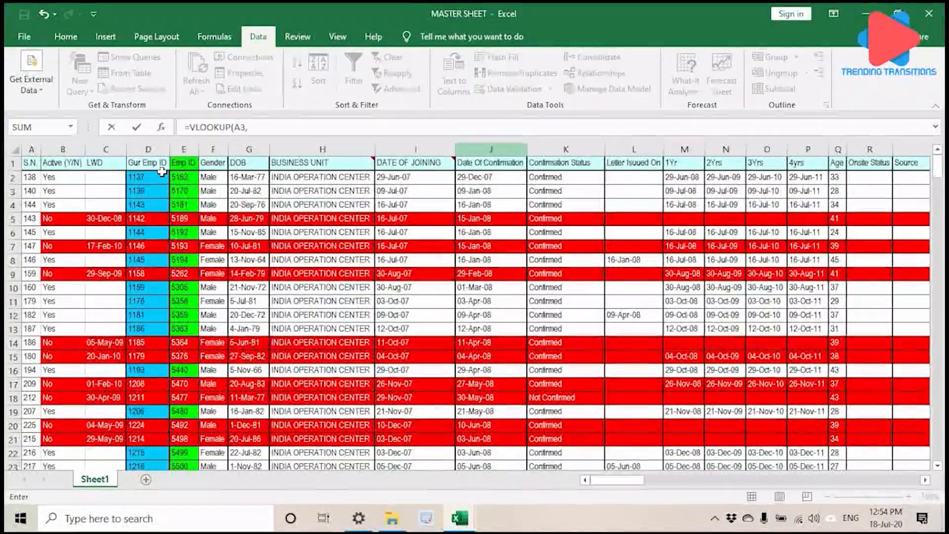
left_click(186, 148)
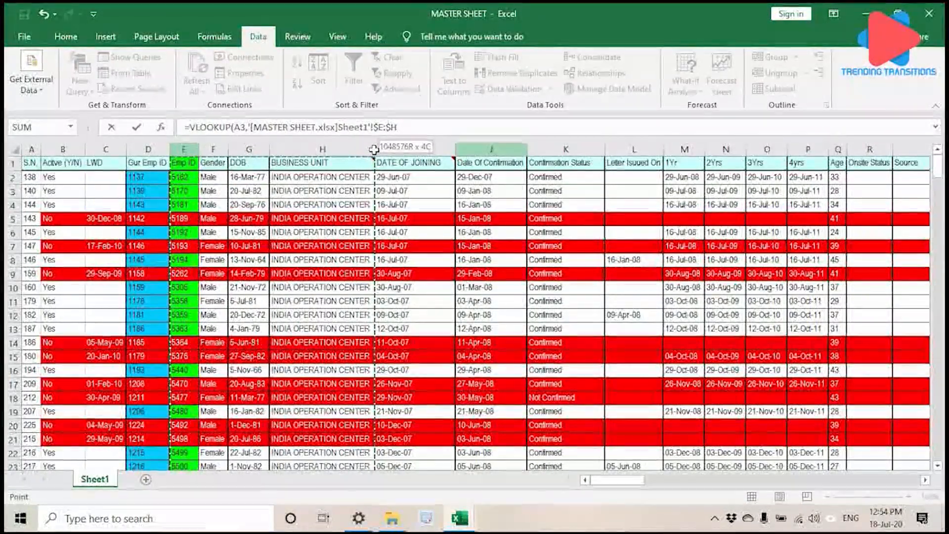
left_click_drag(374, 149, 496, 145)
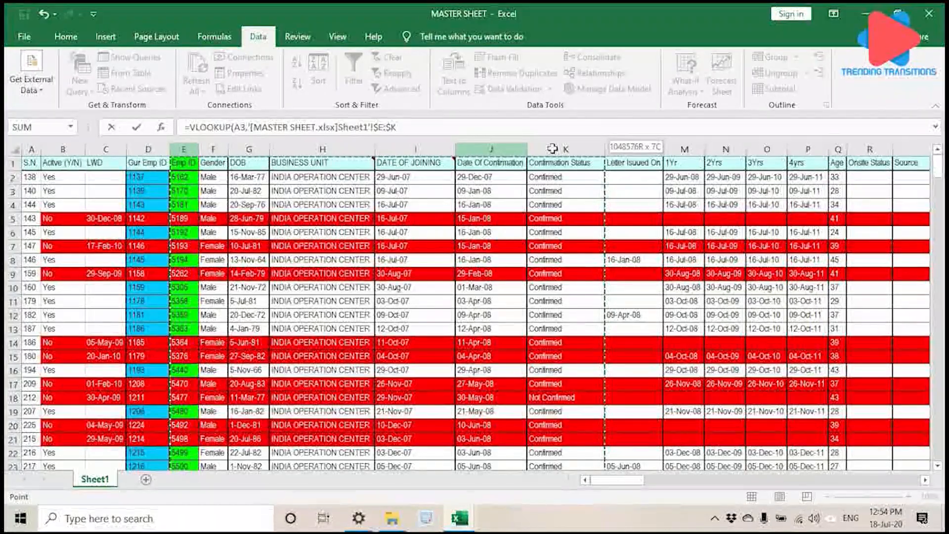
Complete the formula with column indexes {2,3,4,5,6,7} and FALSE for exact match, and enter it as an array formula.
left_click(438, 125)
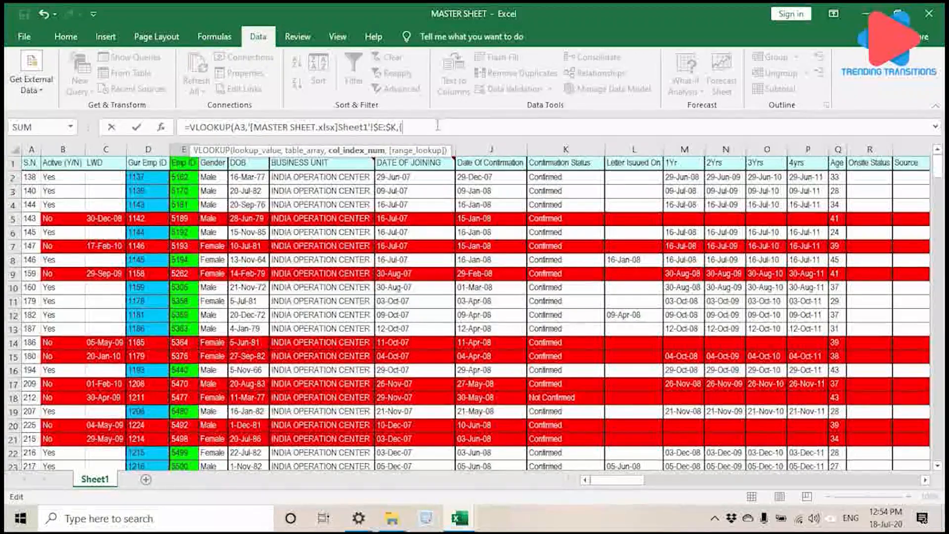
type("2,3,4,5,6,7")
type(",")
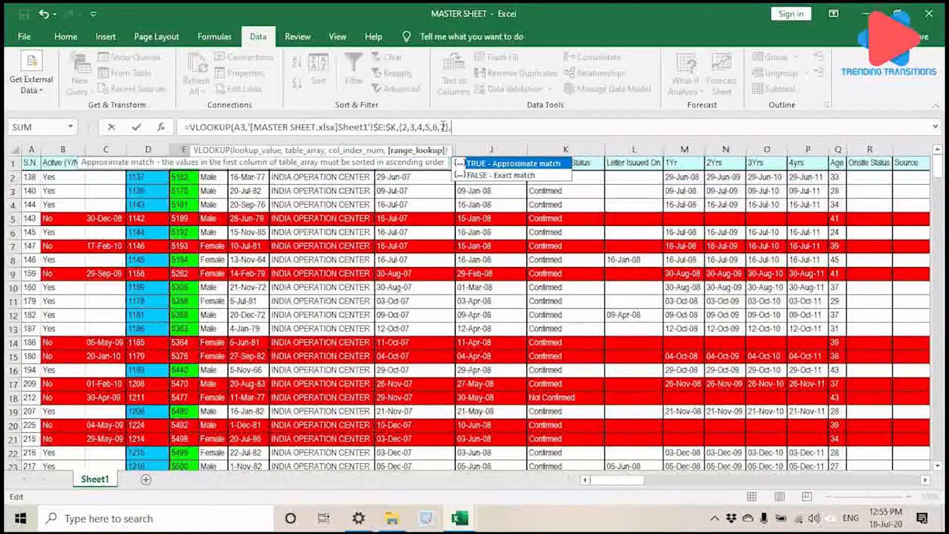
double_click(495, 176)
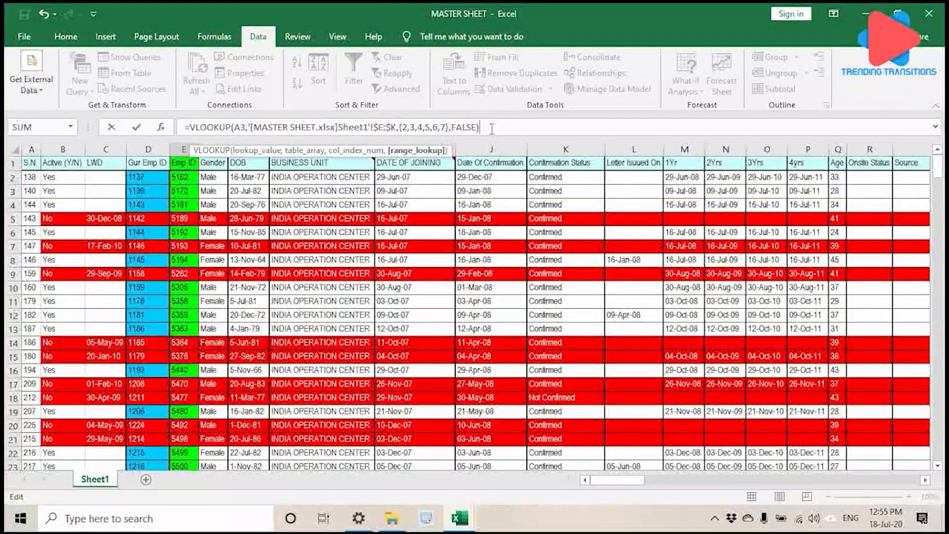
type(")")
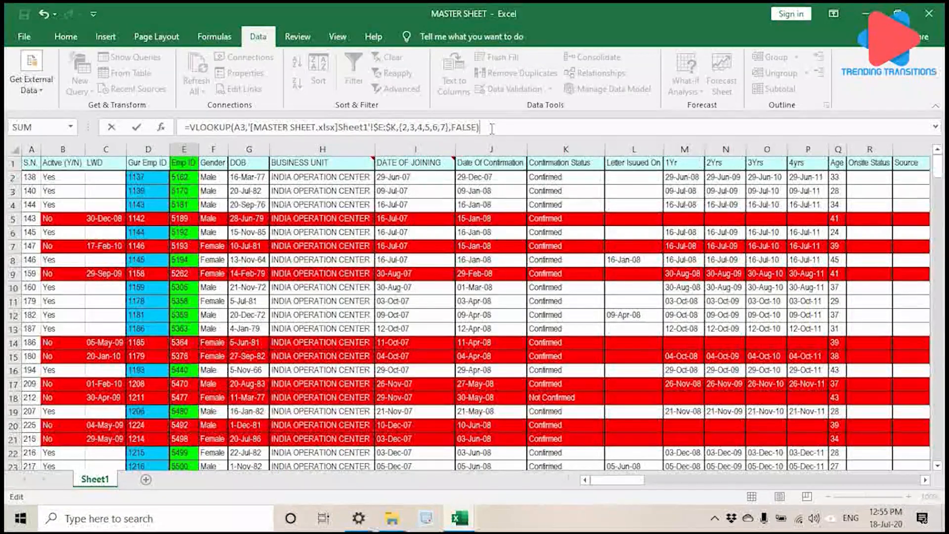
key("ctrl+shift+Return")
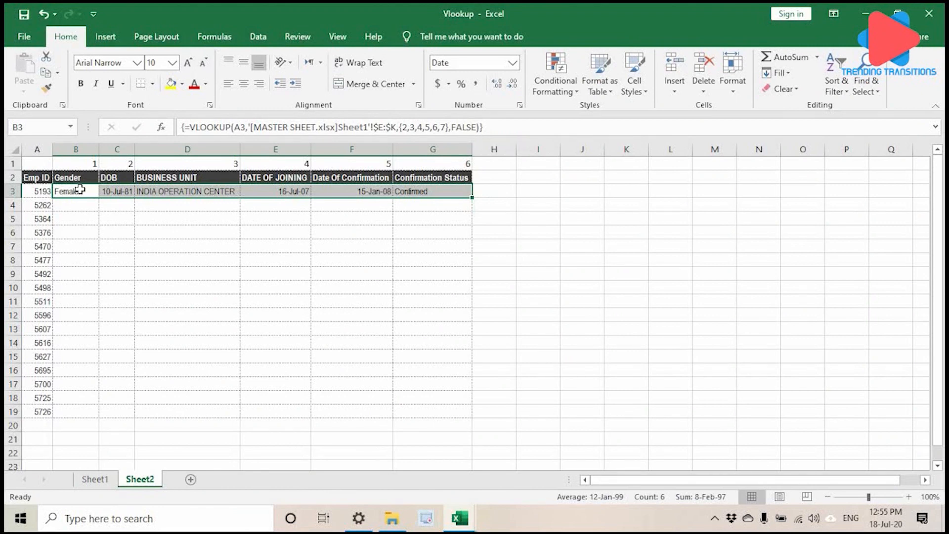
Fill the B3:G3 array formula down to row 19 and autofit the widths of columns B to G.
left_click_drag(74, 149, 468, 149)
double_click(468, 149)
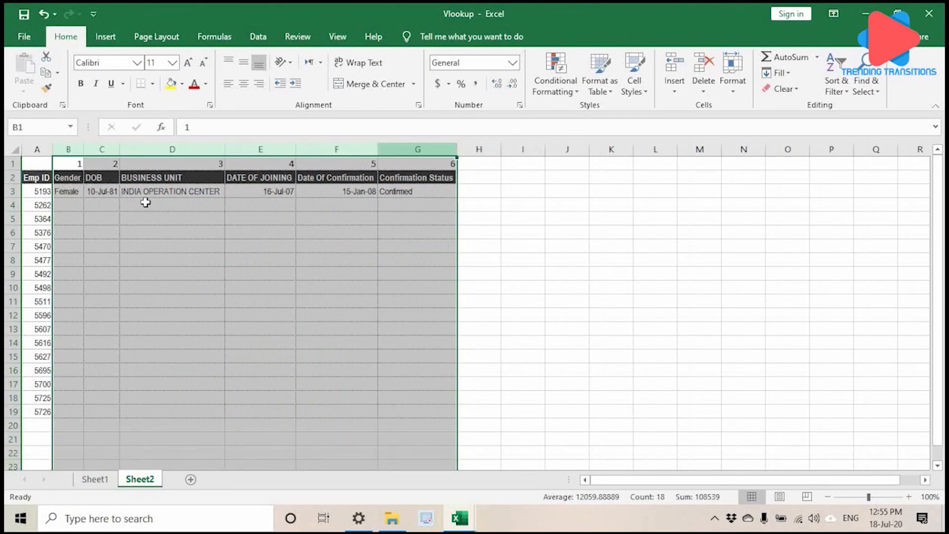
left_click(72, 214)
left_click_drag(69, 191, 314, 364)
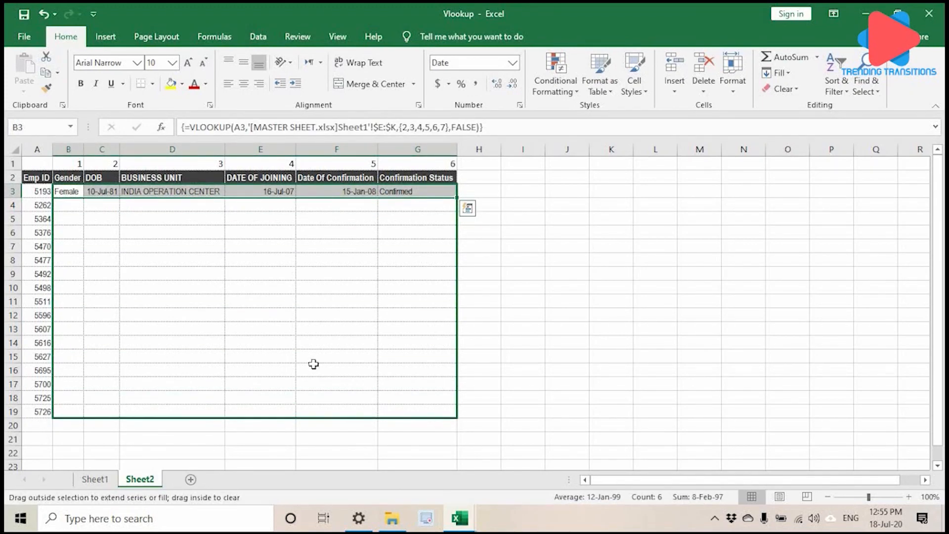
left_click_drag(62, 150, 457, 150)
double_click(457, 149)
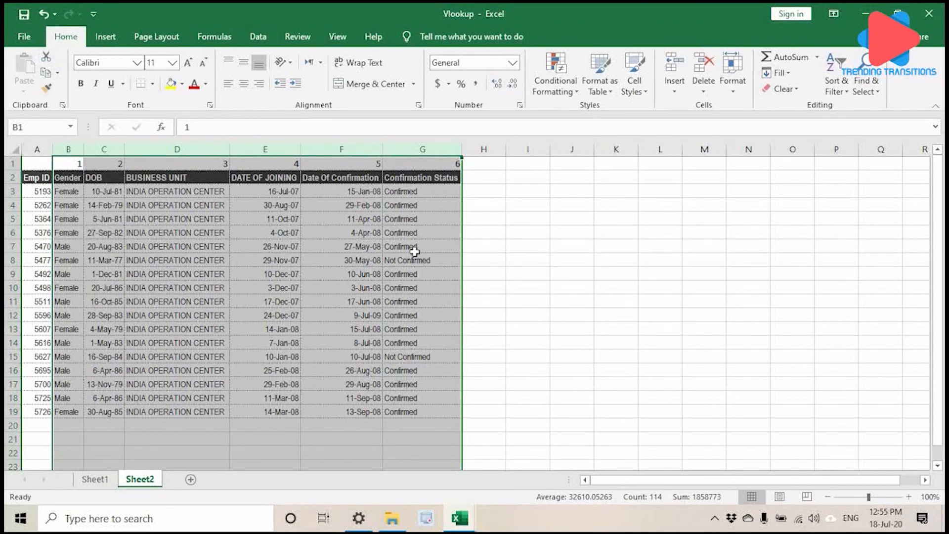
scroll(416, 261, "down", 2)
scroll(415, 290, "up", 2)
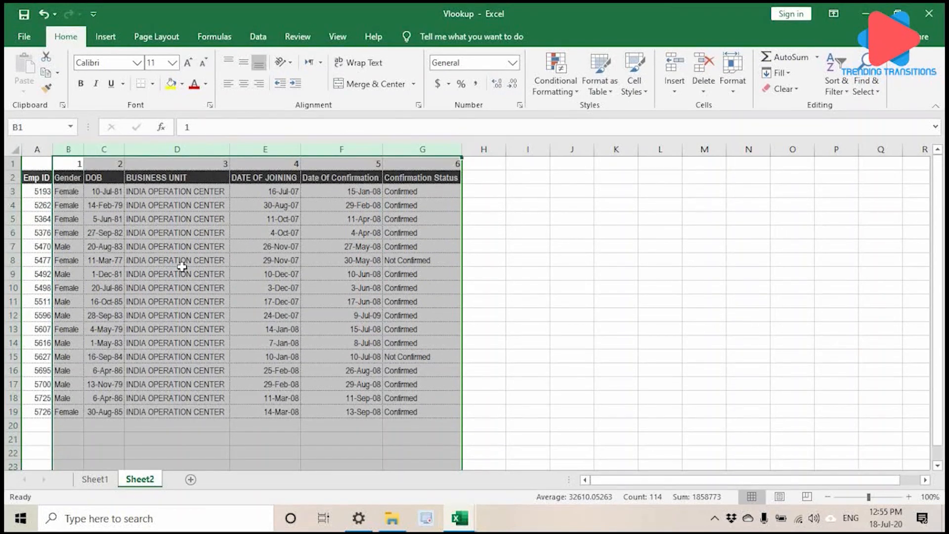